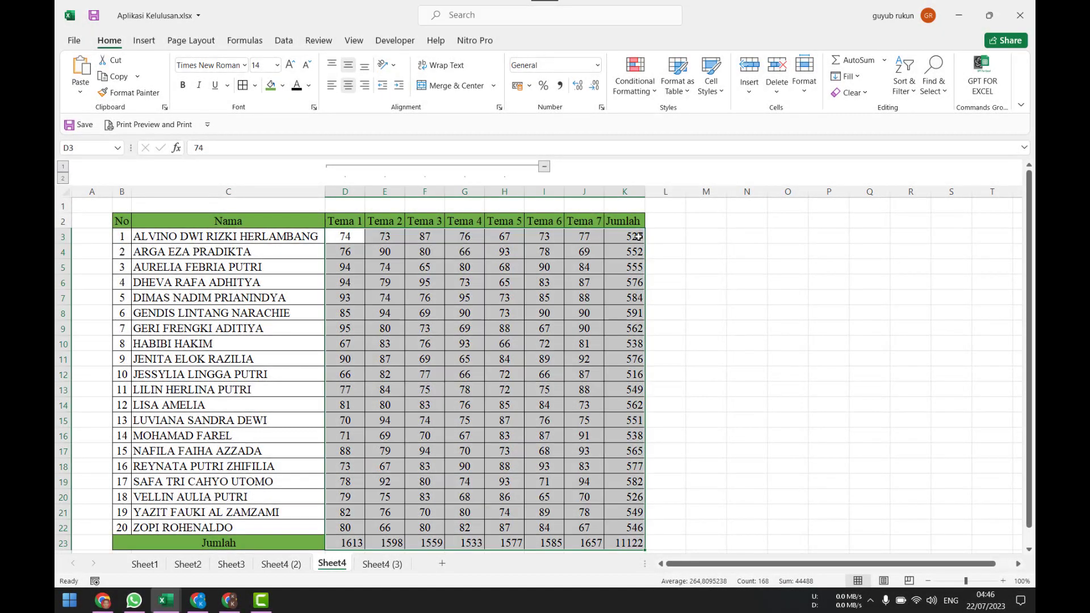
# Preview the finished totals on both sheets, then return to the grade table with blank Jumlah cells.
pyautogui.moveTo(640, 242); pyautogui.dragTo(626, 512)
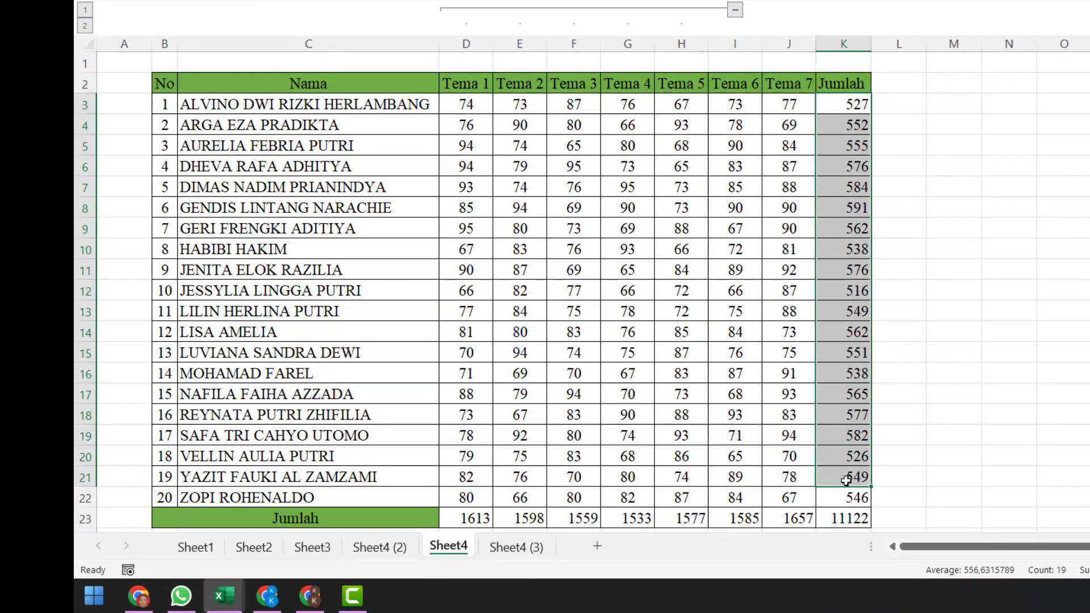
pyautogui.click(523, 551)
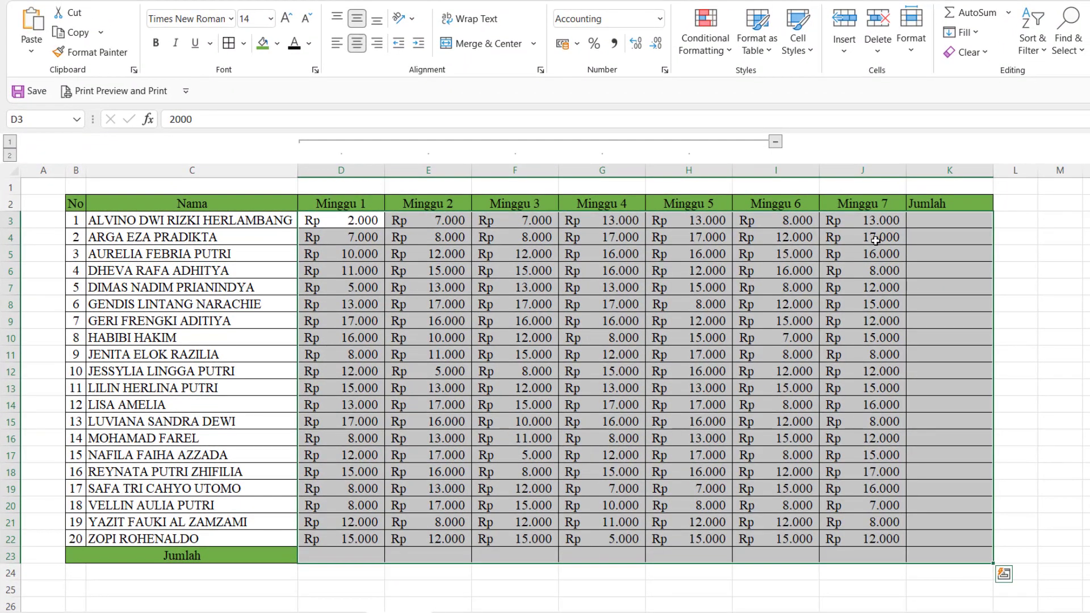
pyautogui.hotkey('alt', '=')
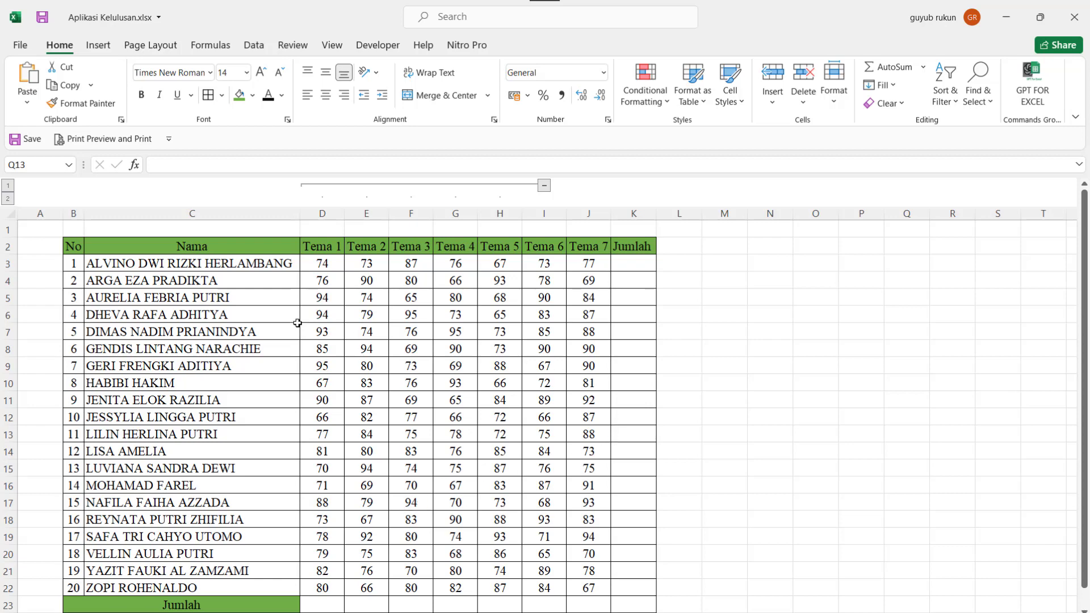
# Select D3:K23, covering the Tema 1–7 scores plus the blank Jumlah column and row.
pyautogui.moveTo(627, 260); pyautogui.dragTo(635, 588)
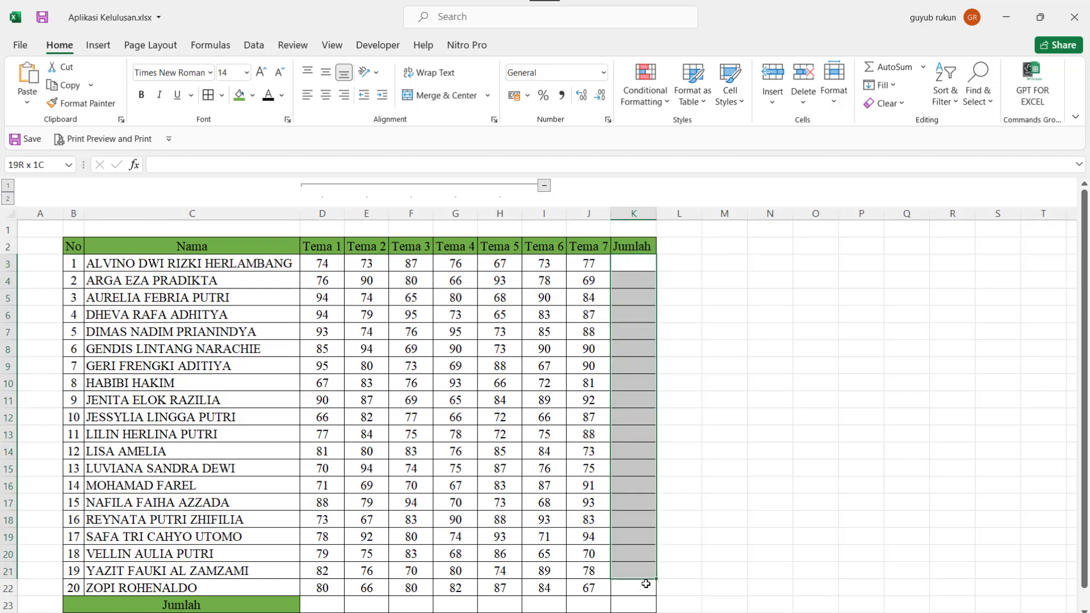
pyautogui.moveTo(326, 606); pyautogui.dragTo(600, 605)
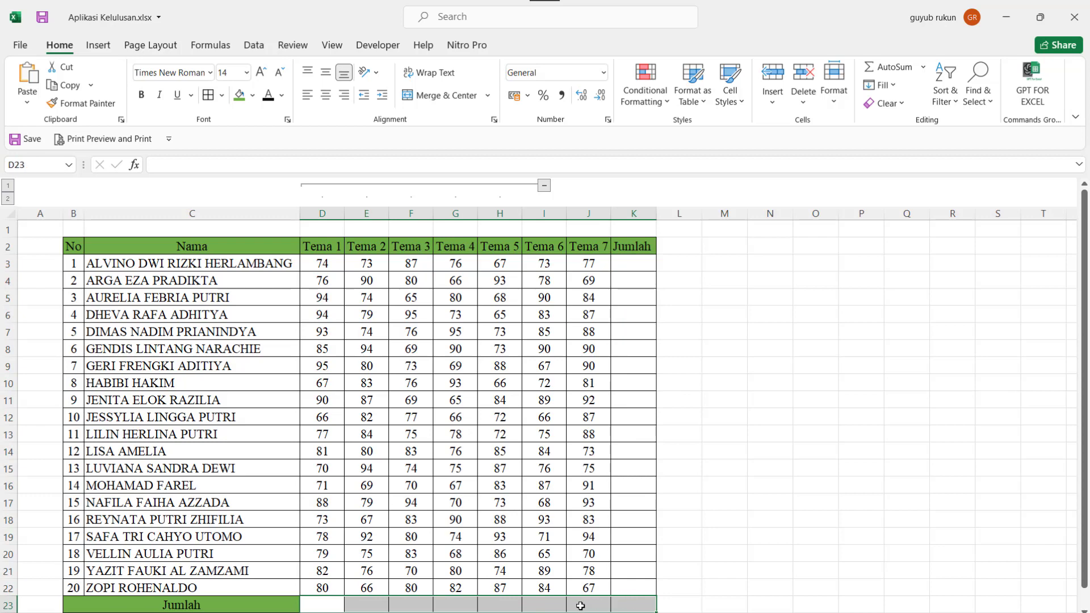
pyautogui.click(508, 463)
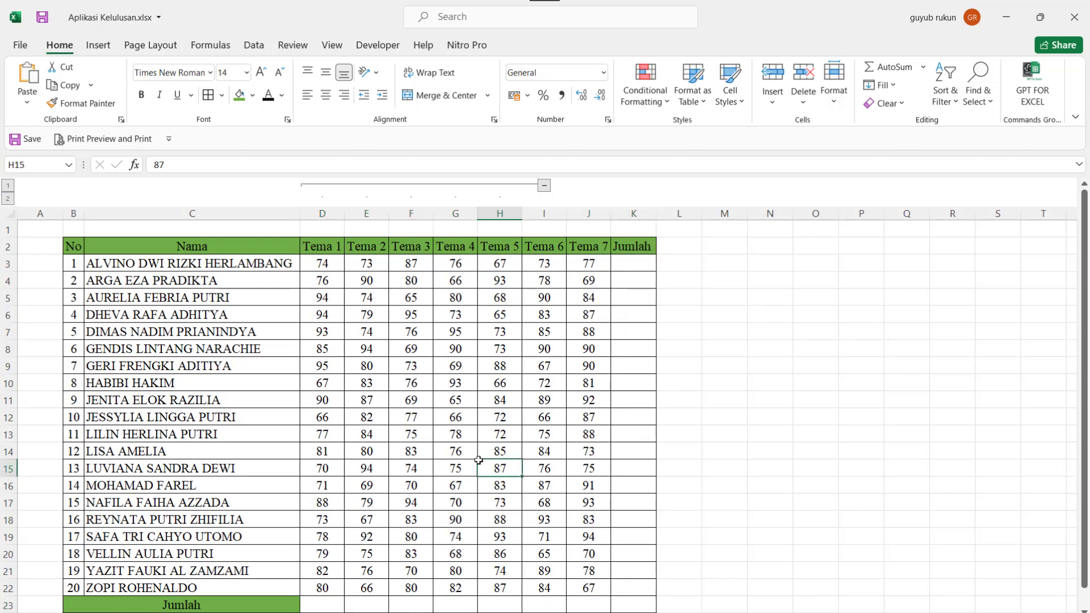
pyautogui.click(319, 264)
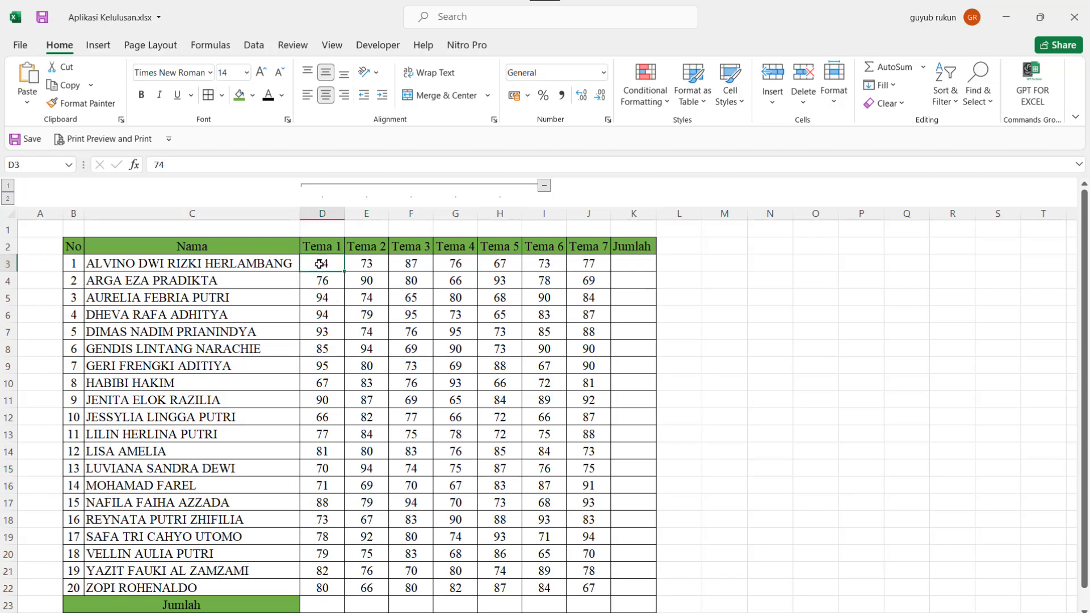
pyautogui.moveTo(319, 264)
pyautogui.mouseDown()
pyautogui.moveTo(588, 450)
pyautogui.moveTo(576, 597)
pyautogui.moveTo(621, 597)
pyautogui.mouseUp()
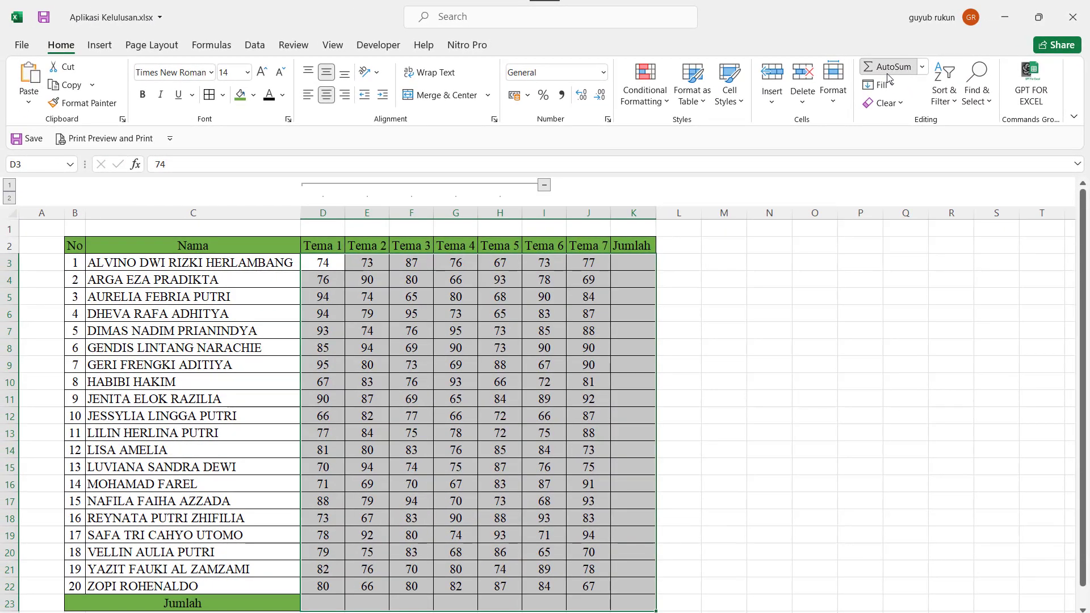
# Apply AutoSum to fill Jumlah with SUM totals: 527 for the first student, 11122 overall.
pyautogui.click(888, 77)
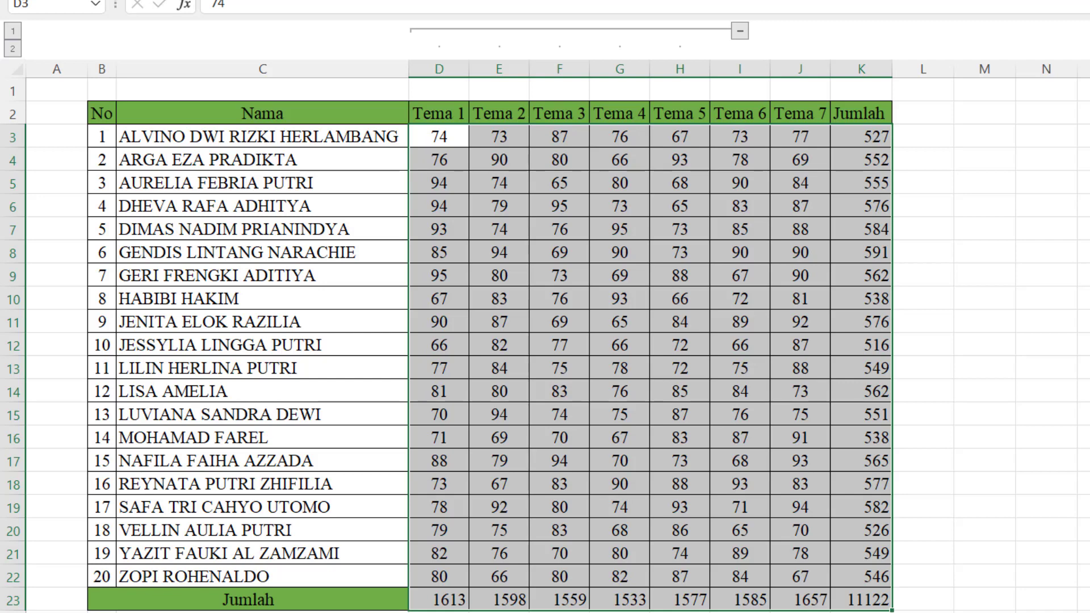
# Undo the totals, reselect D3:K23 and re-add them with Alt+=, grand total 11122.
pyautogui.hotkey('ctrl', 'z')
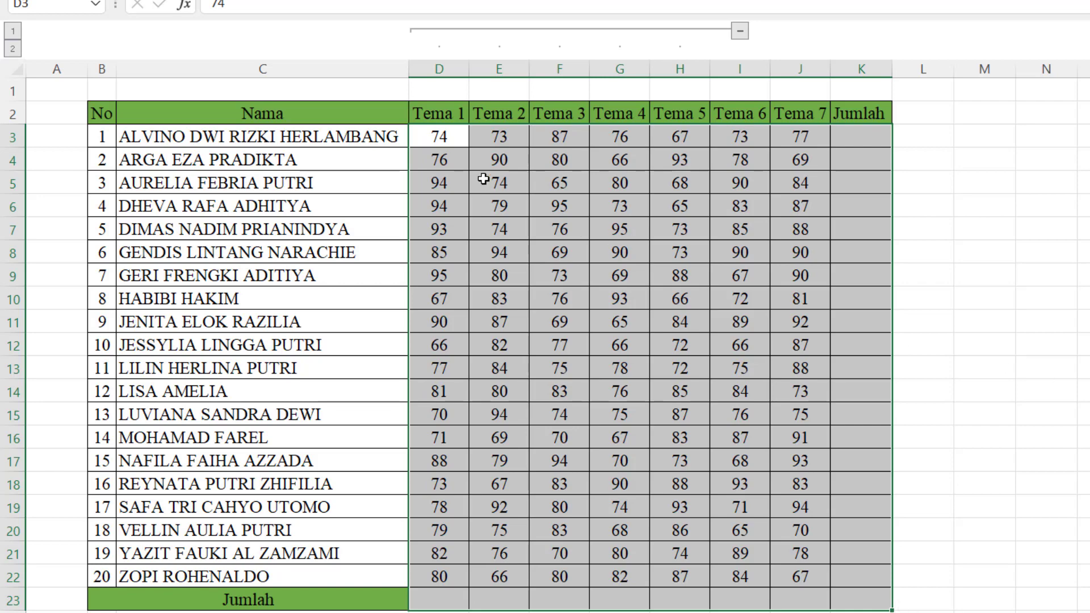
pyautogui.moveTo(423, 134)
pyautogui.mouseDown()
pyautogui.moveTo(837, 237)
pyautogui.moveTo(851, 597)
pyautogui.mouseUp()
pyautogui.hotkey('alt', '=')
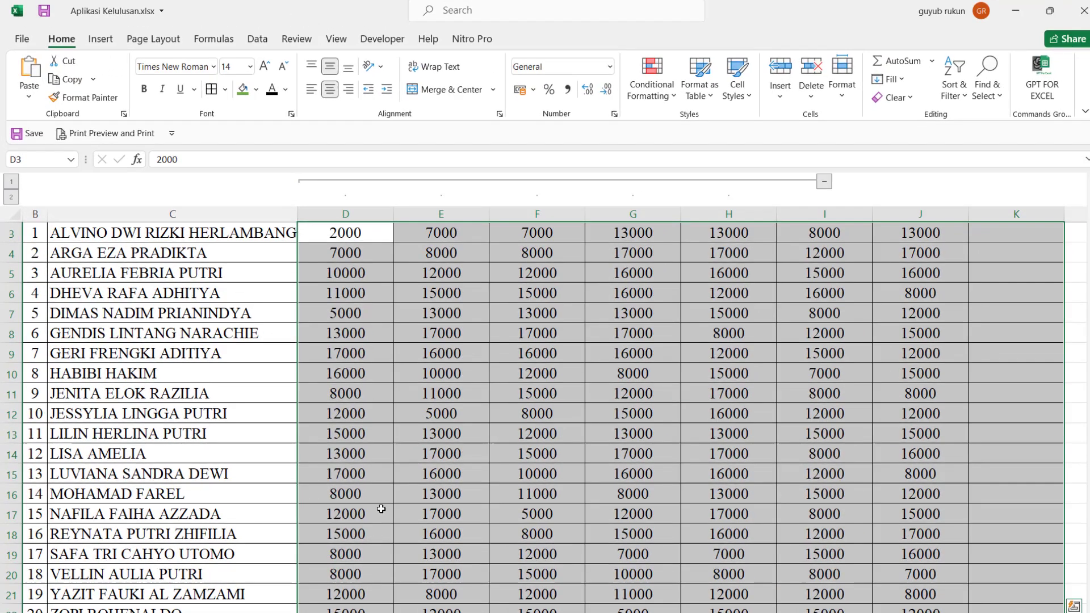
pyautogui.scroll(1, 386, 488)
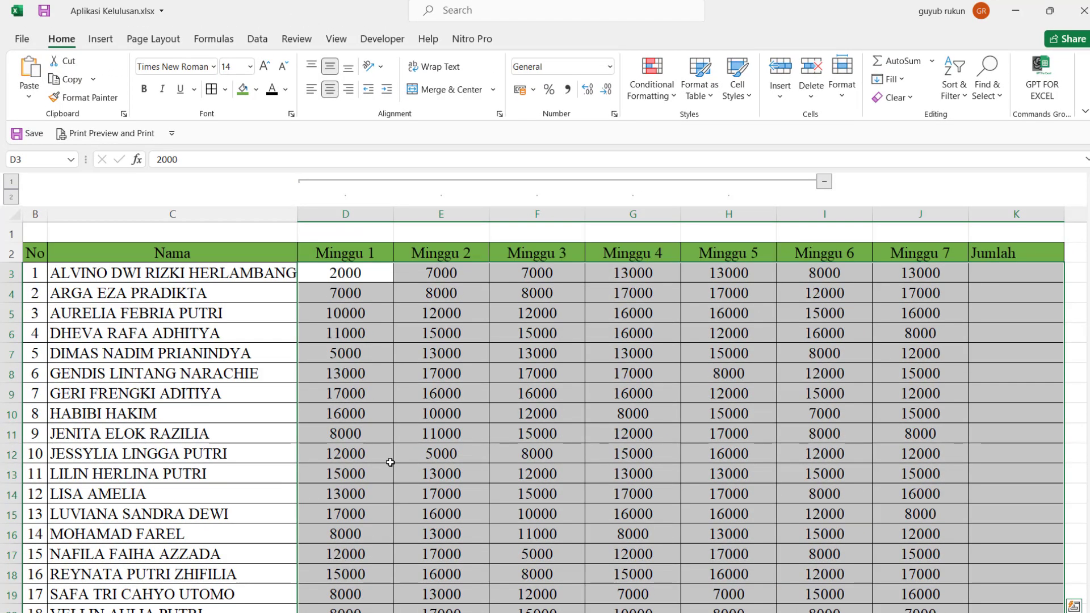
pyautogui.scroll(-3, 387, 454)
pyautogui.scroll(3, 387, 454)
pyautogui.click(328, 278)
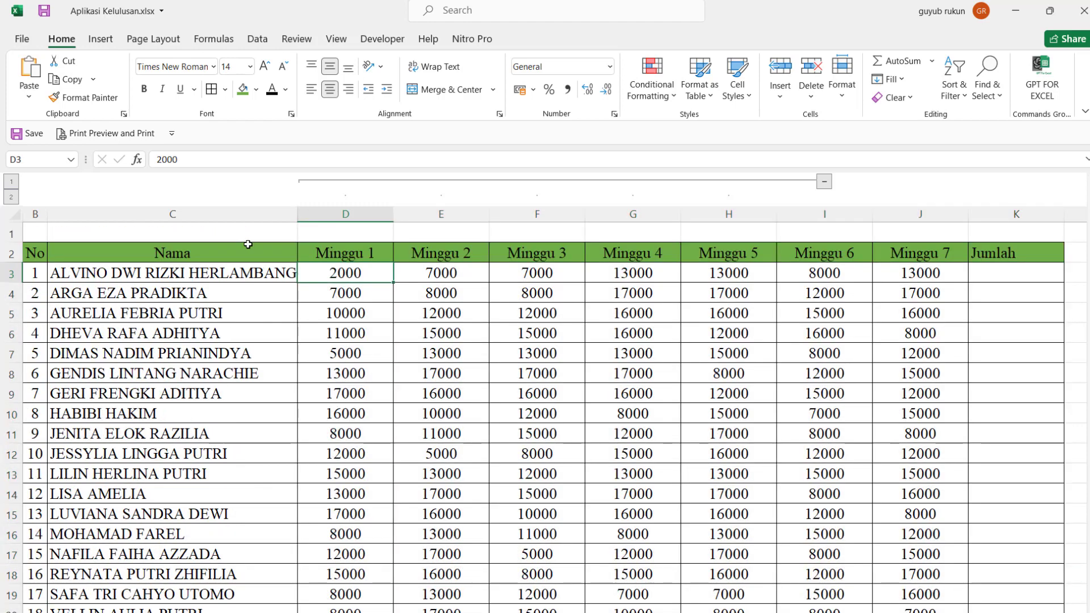
pyautogui.click(160, 161)
pyautogui.write('R')
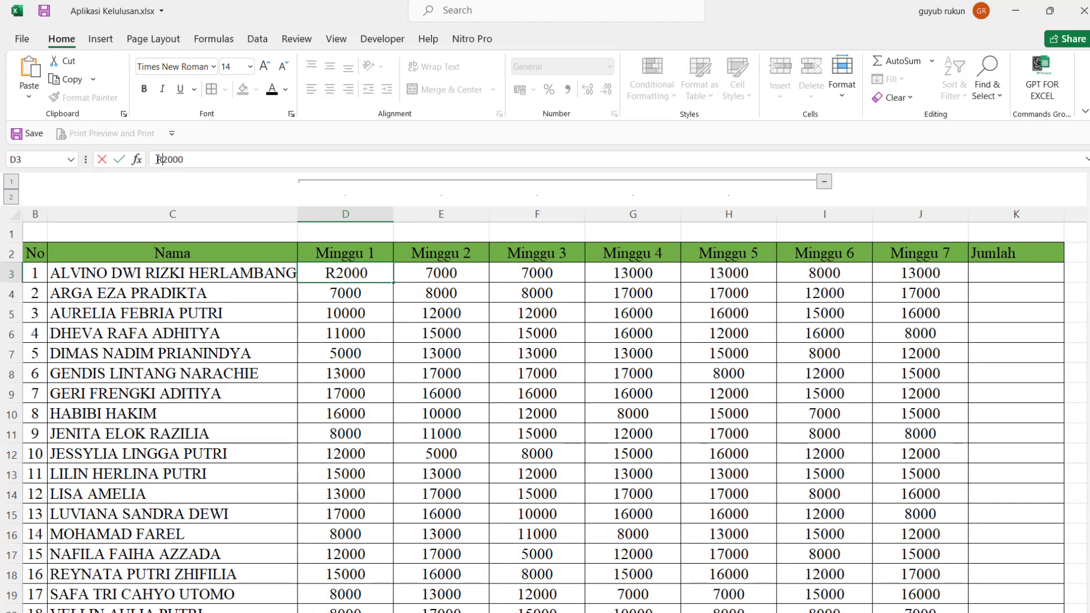
pyautogui.write('p.')
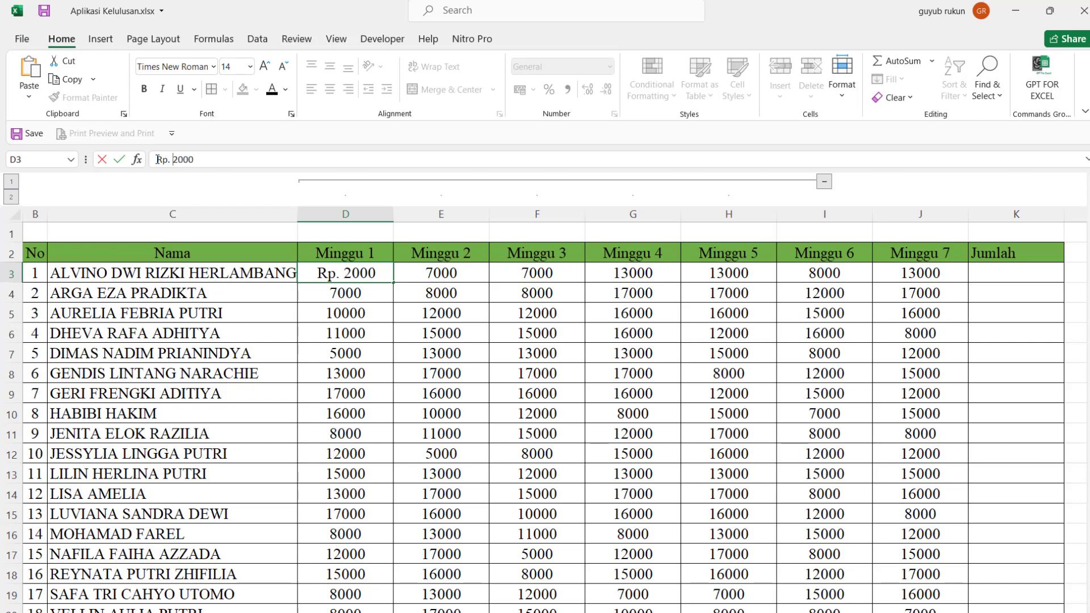
pyautogui.click(339, 304)
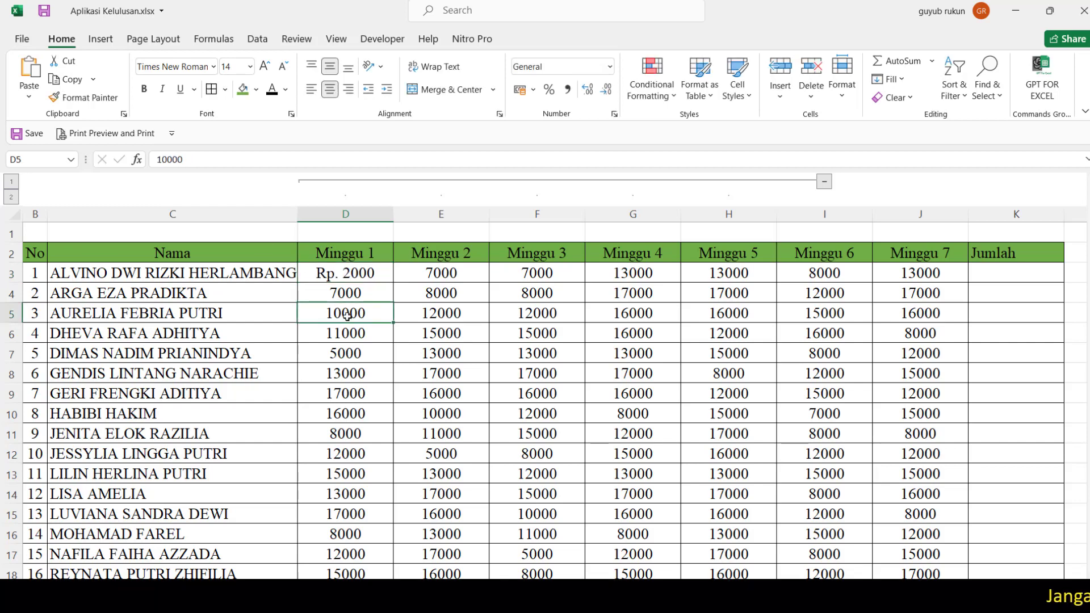
pyautogui.hotkey('ctrl', 'z')
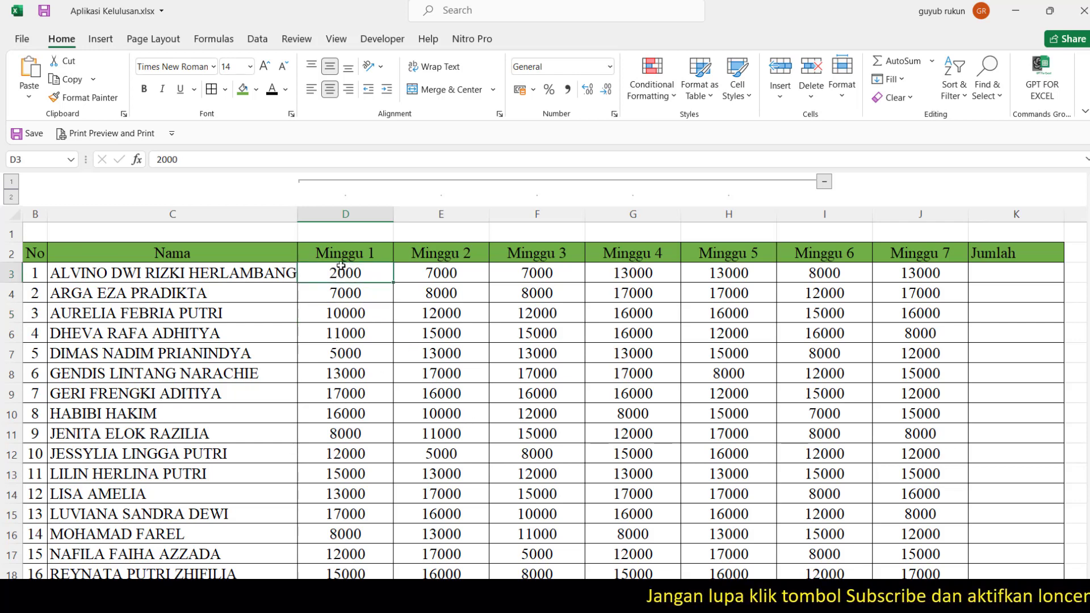
pyautogui.moveTo(337, 273)
pyautogui.mouseDown()
pyautogui.moveTo(1016, 576)
pyautogui.moveTo(1005, 572)
pyautogui.mouseUp()
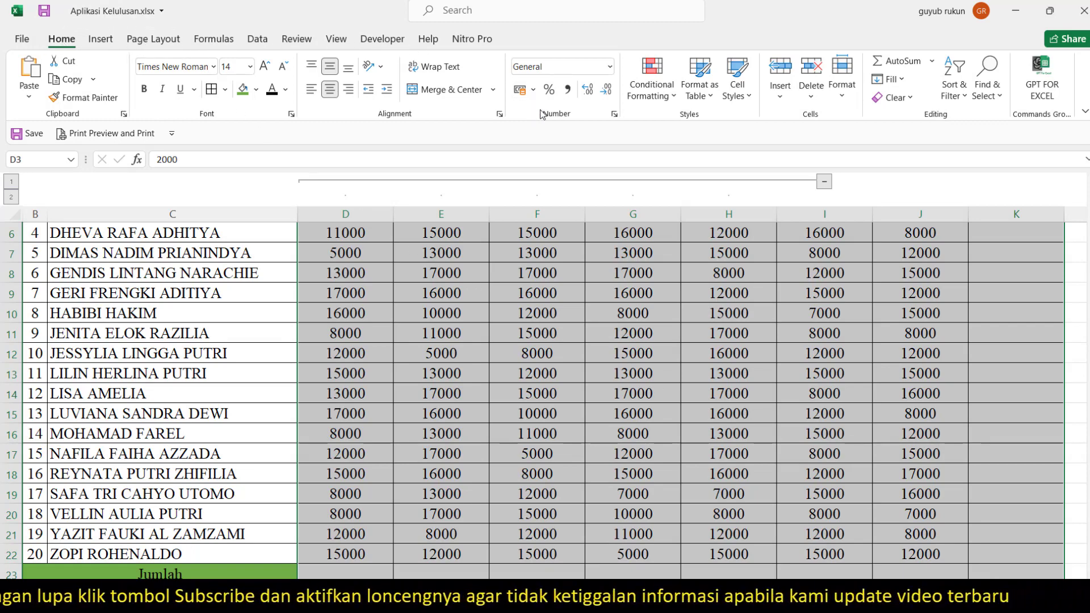
# Give the weekly amounts Rp Accounting format and widen columns D–K so every value shows.
pyautogui.click(609, 67)
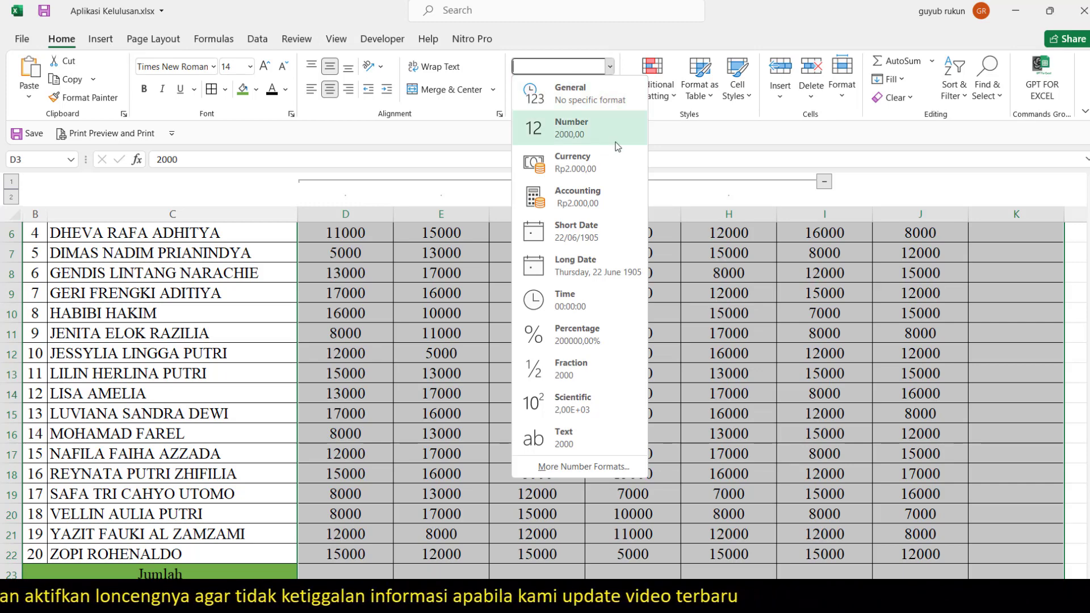
pyautogui.click(611, 196)
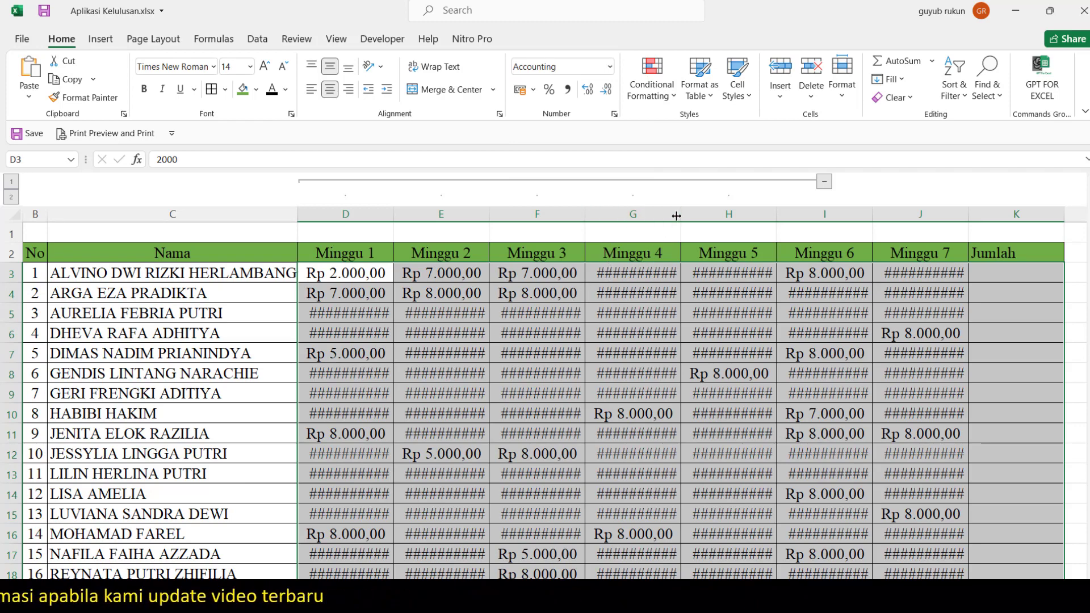
pyautogui.moveTo(680, 214); pyautogui.dragTo(695, 214)
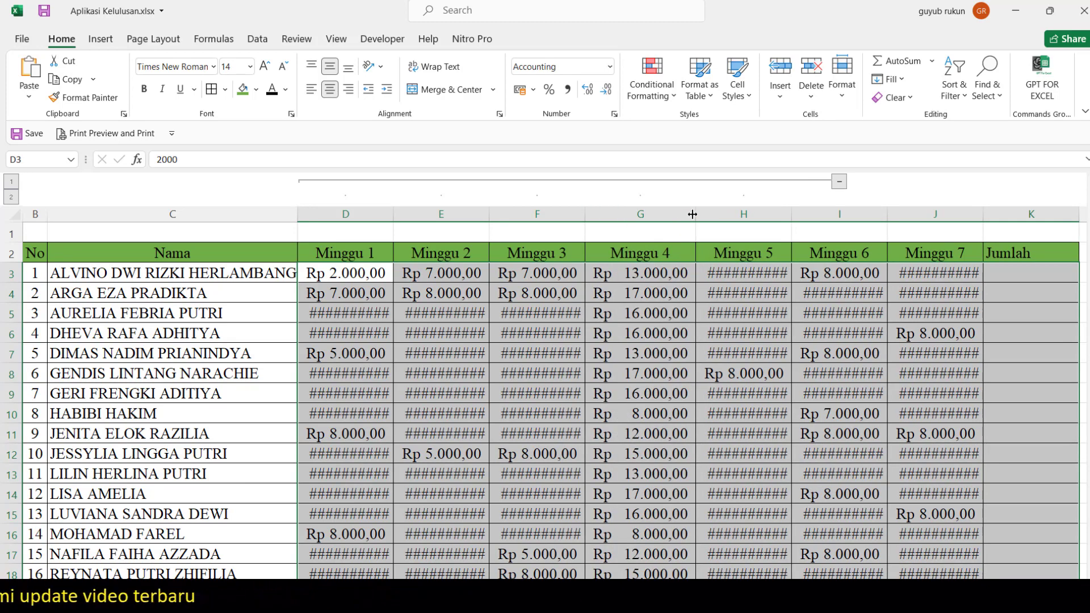
pyautogui.moveTo(372, 218); pyautogui.dragTo(1002, 233)
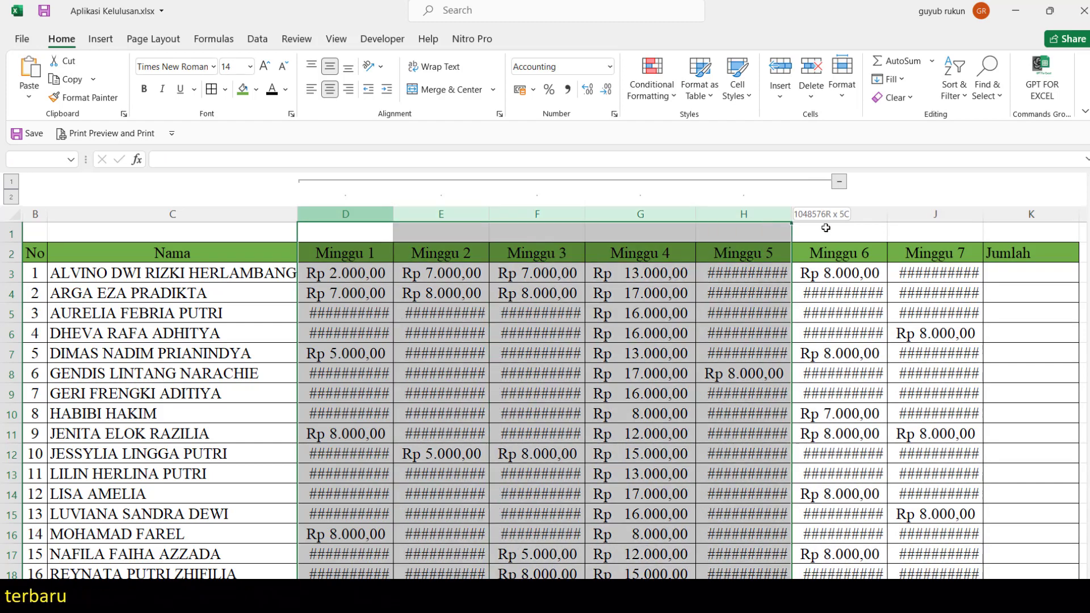
pyautogui.moveTo(1080, 214); pyautogui.dragTo(1086, 214)
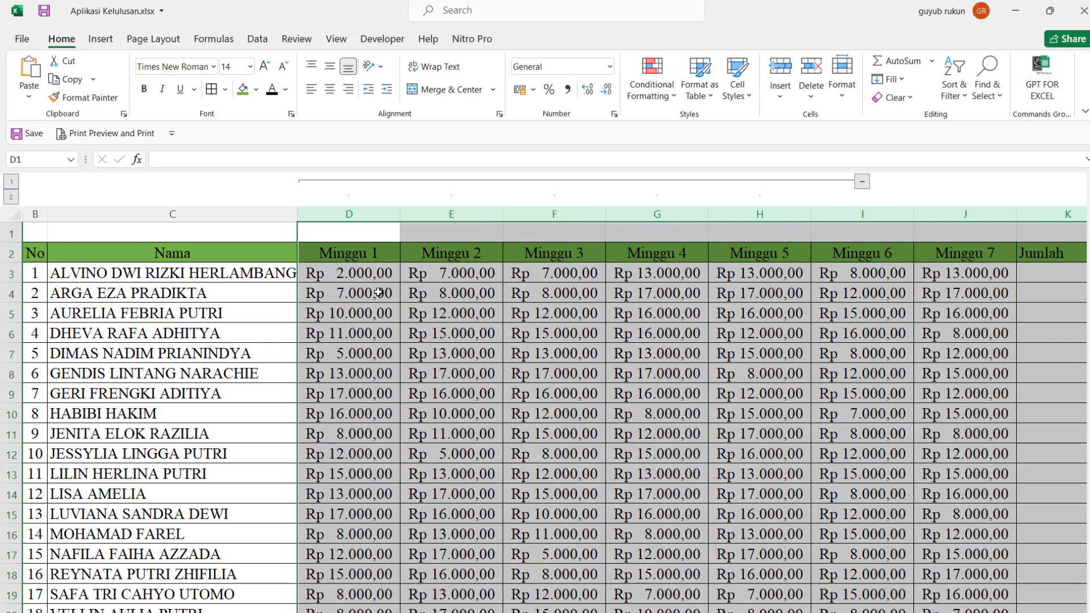
pyautogui.click(375, 274)
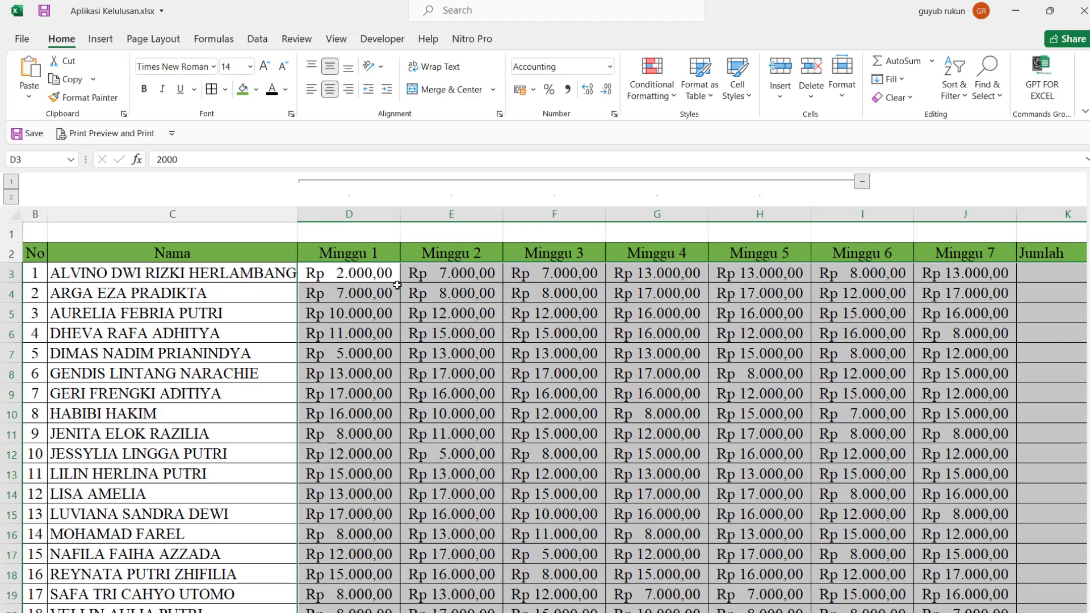
# Set the Rp Accounting format to 0 decimal places so amounts read like Rp 2.000.
pyautogui.click(614, 115)
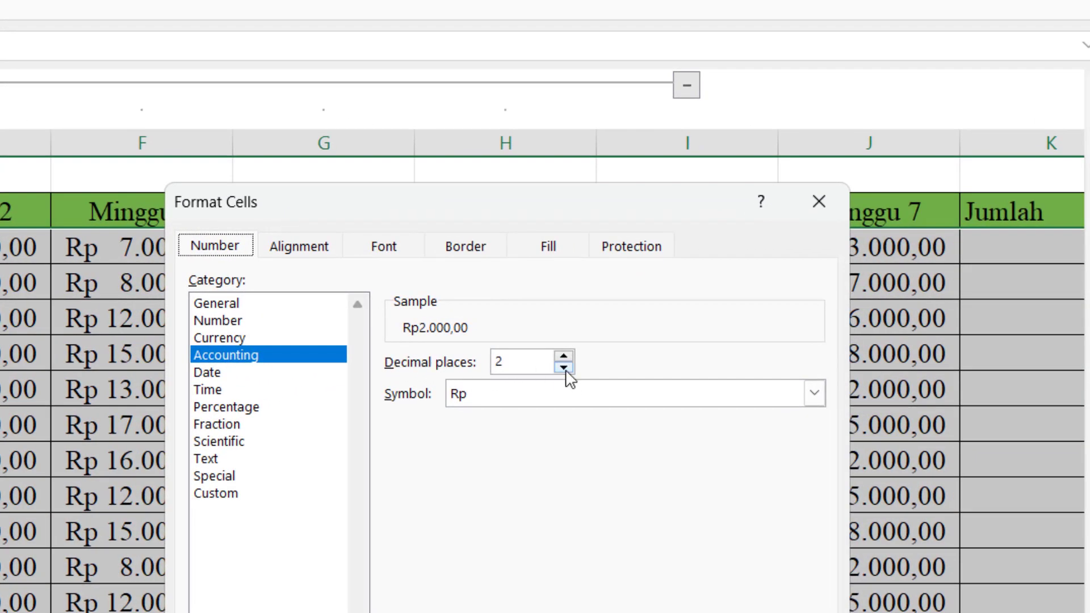
pyautogui.click(563, 367)
pyautogui.click(563, 367)
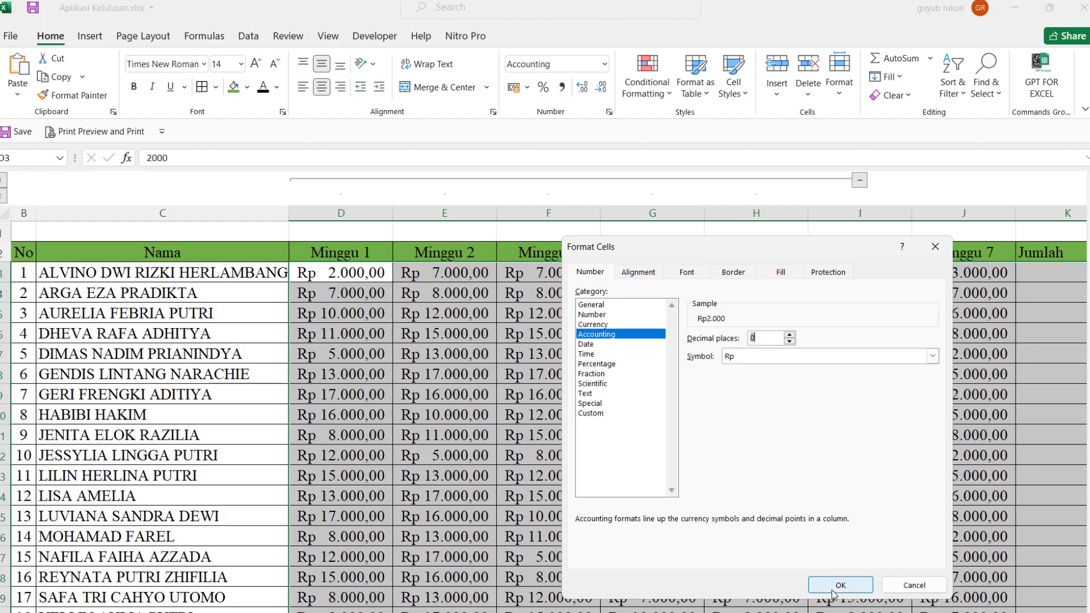
pyautogui.click(838, 585)
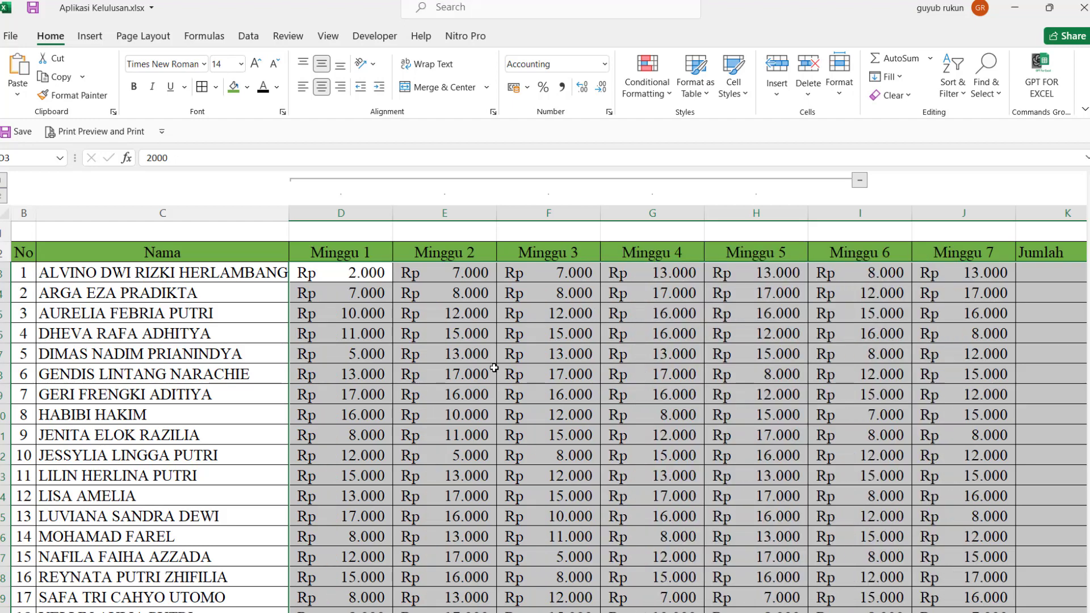
pyautogui.scroll(-1, 495, 367)
pyautogui.scroll(-2, 494, 368)
pyautogui.scroll(1, 493, 367)
pyautogui.scroll(1, 489, 366)
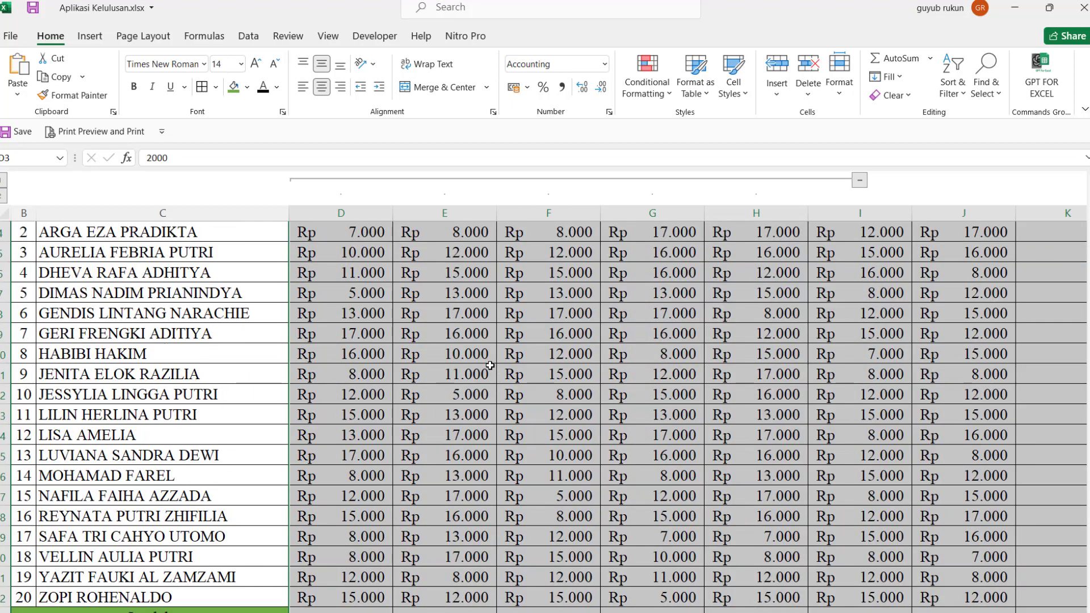
pyautogui.scroll(1, 489, 365)
pyautogui.scroll(-1, 490, 365)
pyautogui.scroll(1, 484, 388)
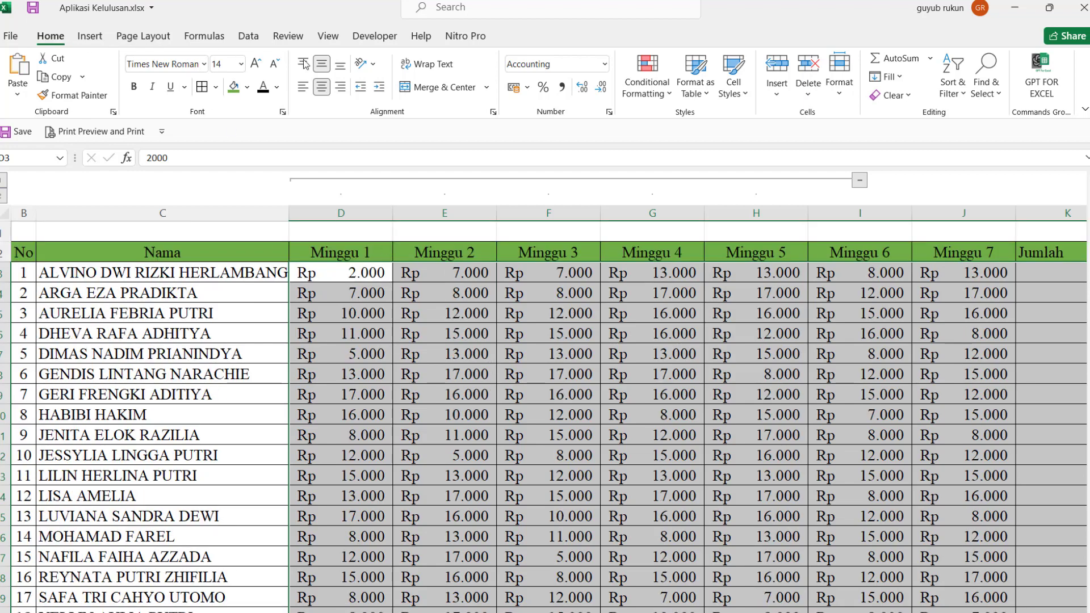
pyautogui.click(929, 58)
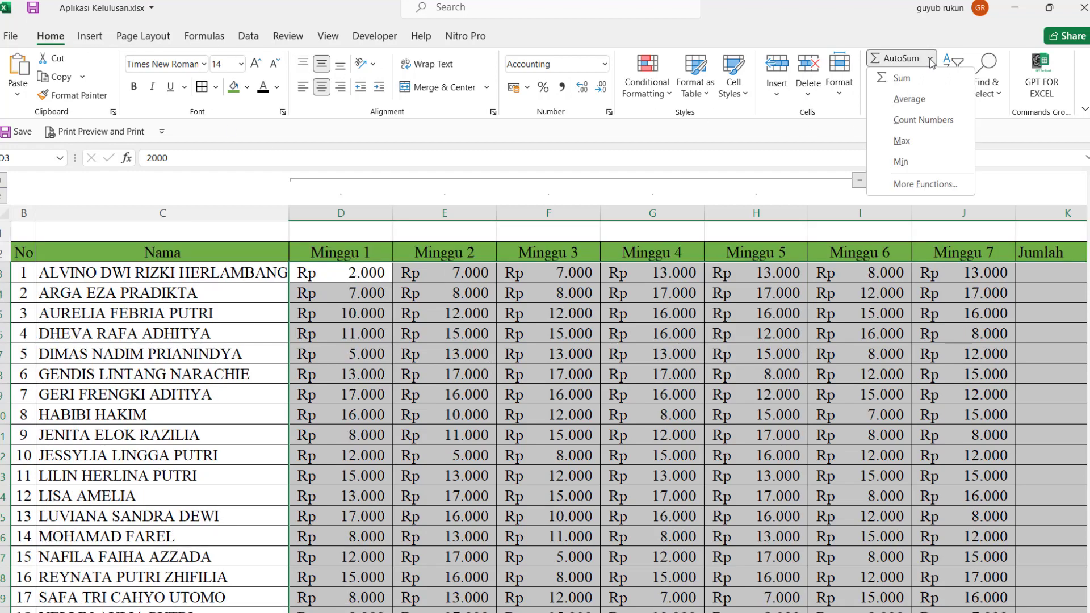
# Choose Sum to total each student and week, from Rp 63.000 to a Rp 1.737.000 grand total.
pyautogui.click(895, 59)
pyautogui.scroll(-2, 766, 454)
pyautogui.scroll(-2, 734, 554)
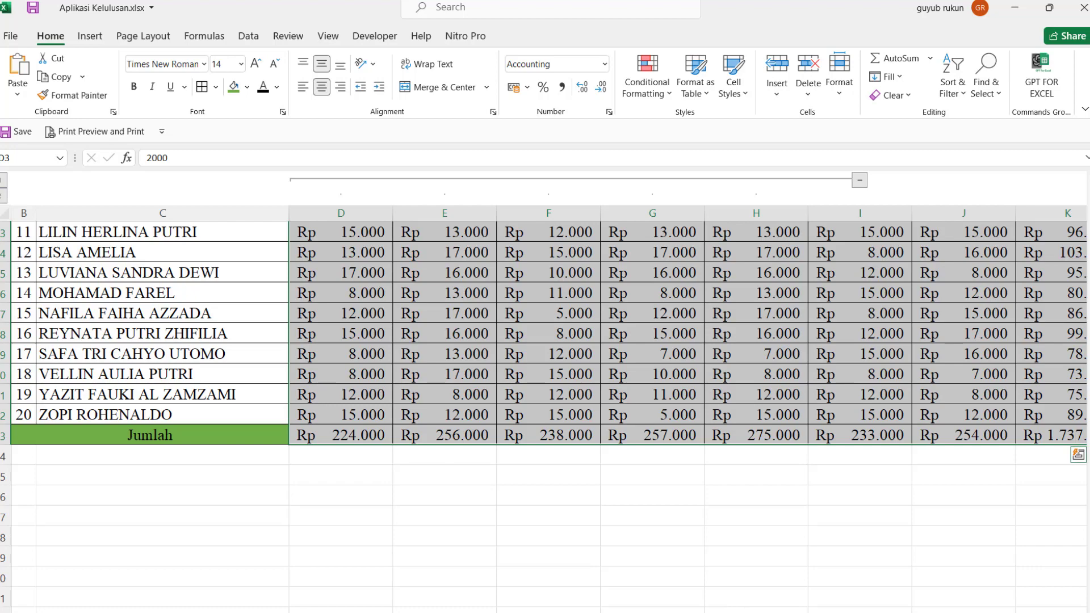
pyautogui.hscroll(3, 738, 601)
pyautogui.scroll(3, 845, 503)
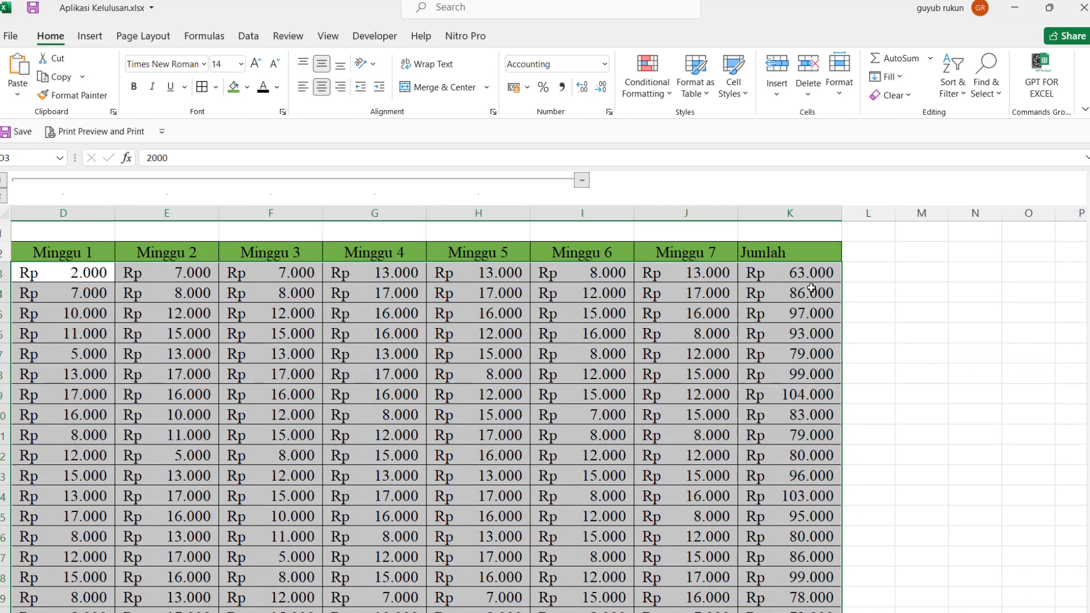
pyautogui.scroll(-2, 807, 292)
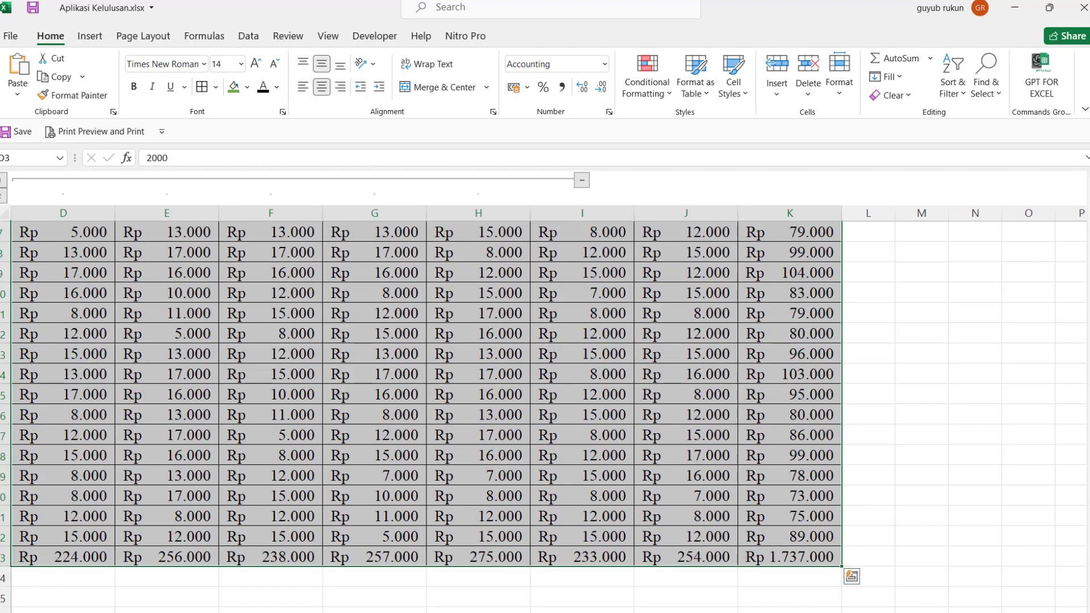
pyautogui.hscroll(-1, 545, 391)
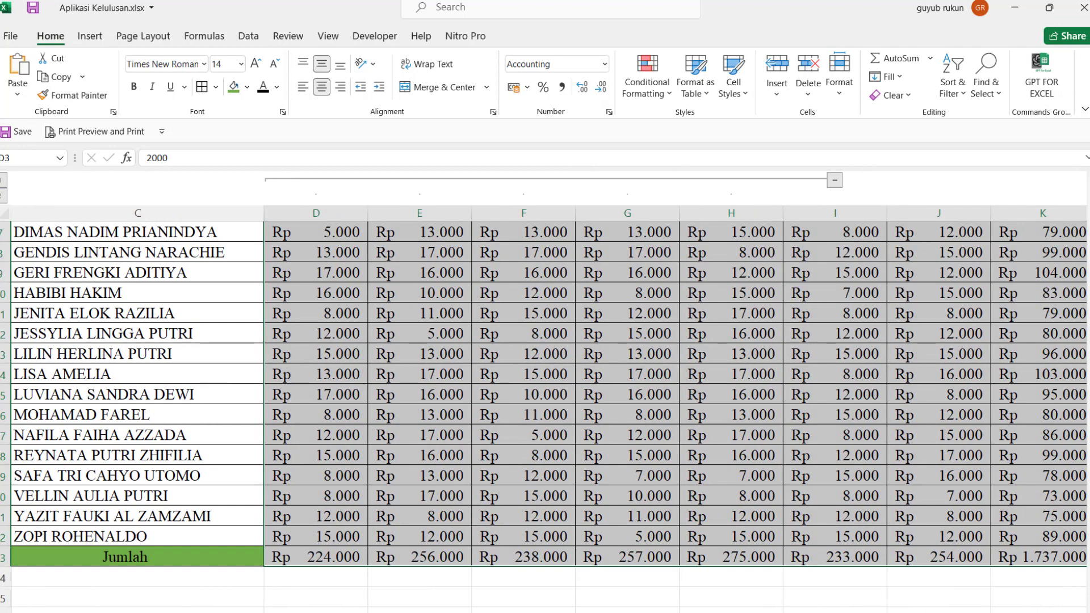
# Re-add the Jumlah totals with Alt+=, again Rp 63.000 first and Rp 1.737.000 overall.
pyautogui.scroll(2, 750, 468)
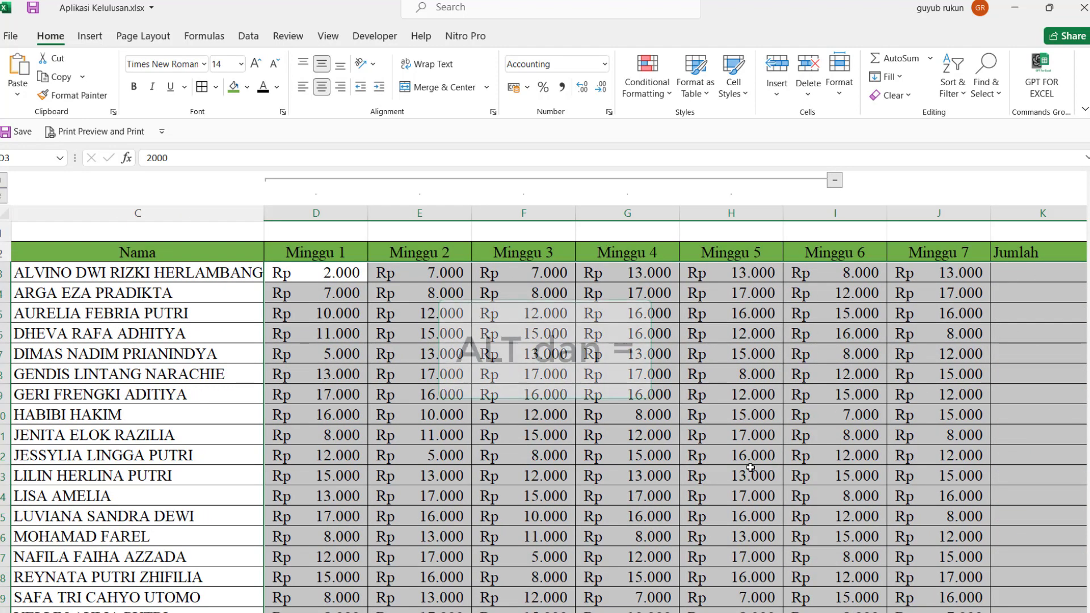
pyautogui.hotkey('alt', '=')
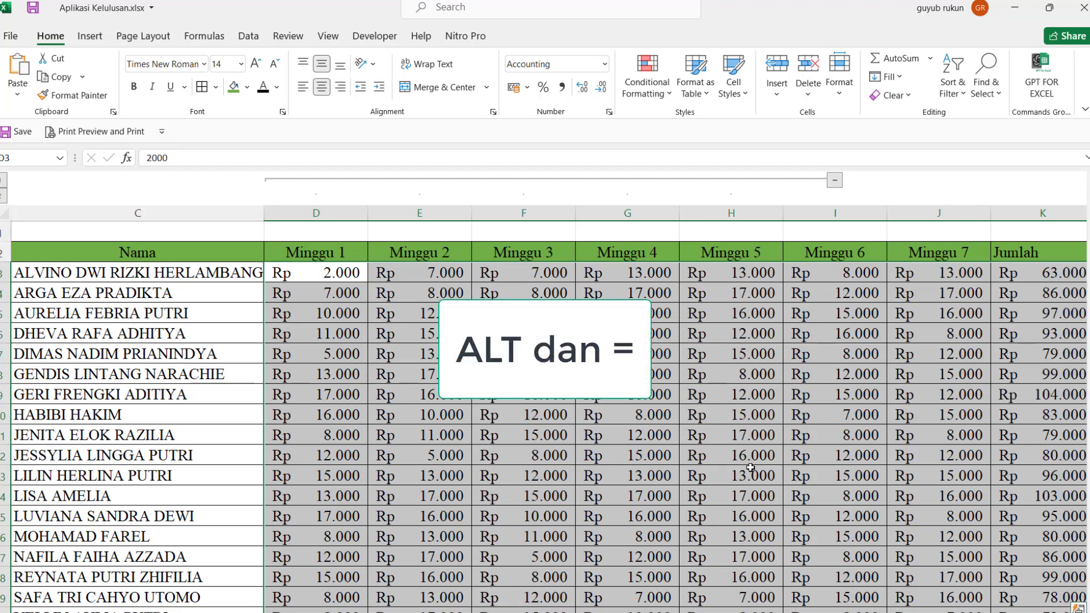
pyautogui.scroll(-4, 758, 468)
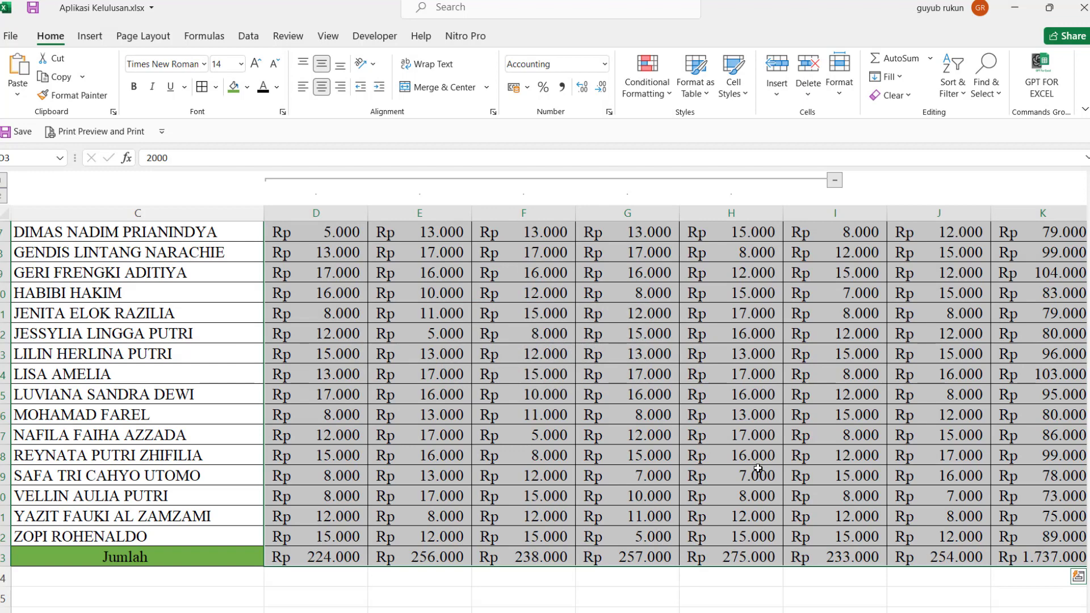
pyautogui.scroll(2, 815, 473)
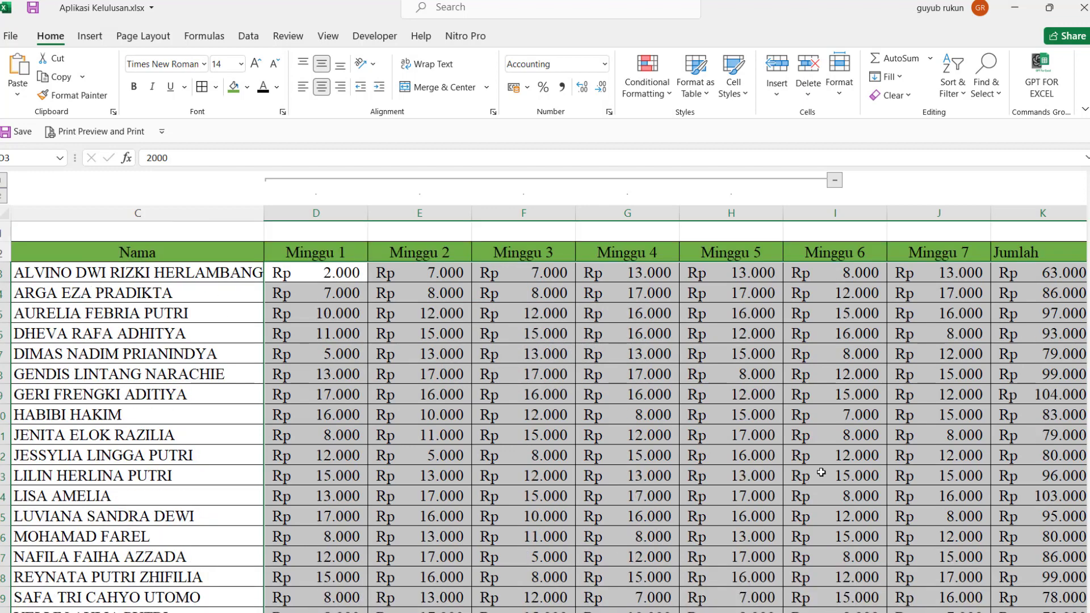